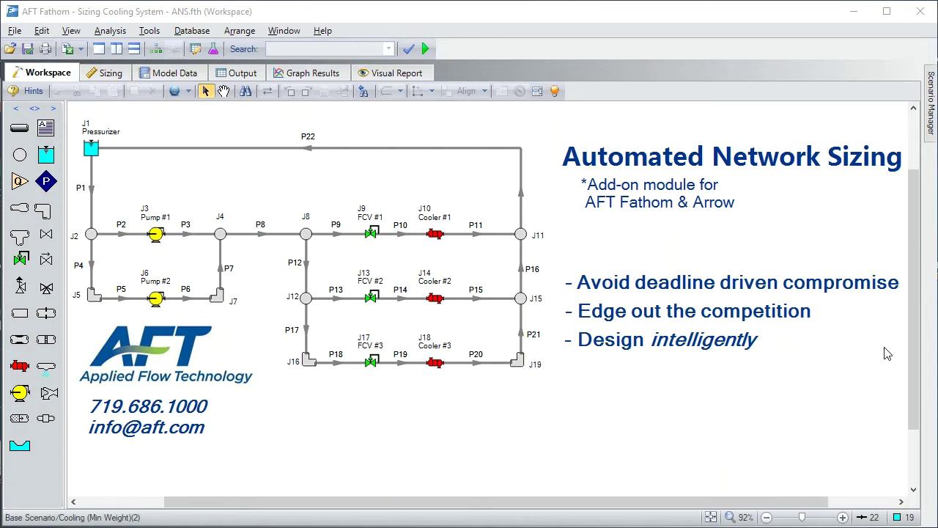
- Inspect pipe P10's properties without changes, then clear the pipe selection
left_click_drag(911, 357, 910, 329)
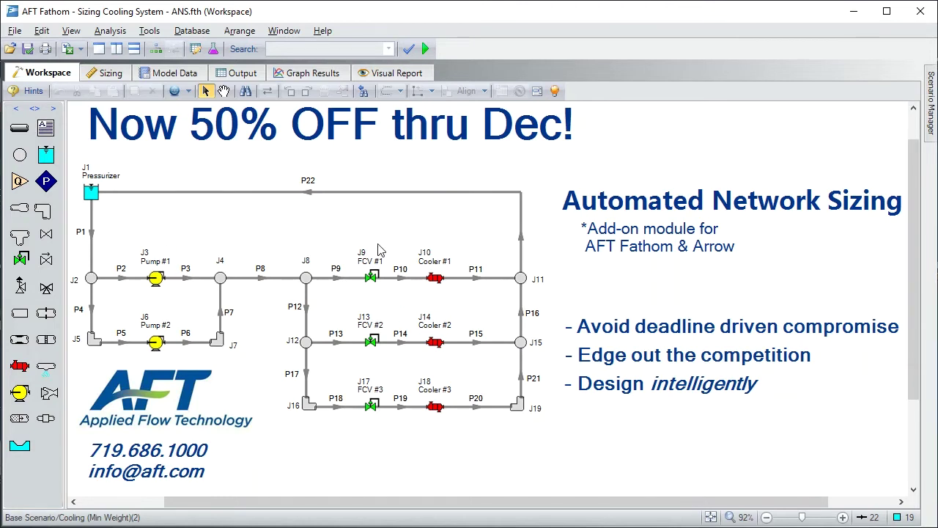
left_click(405, 279)
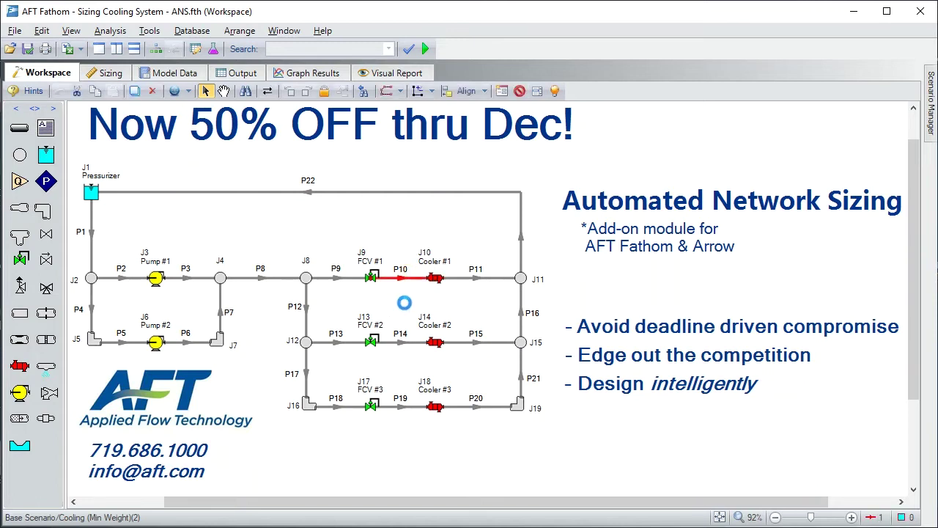
double_click(415, 278)
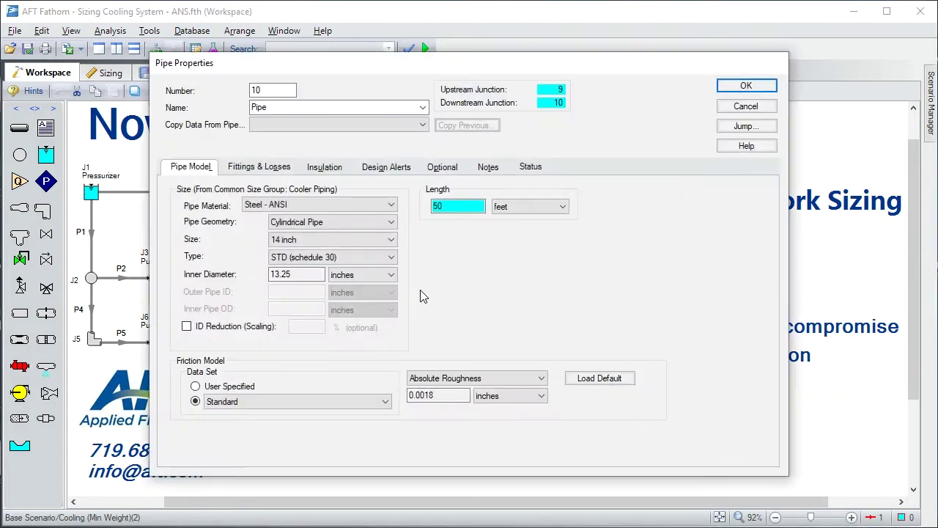
left_click(768, 110)
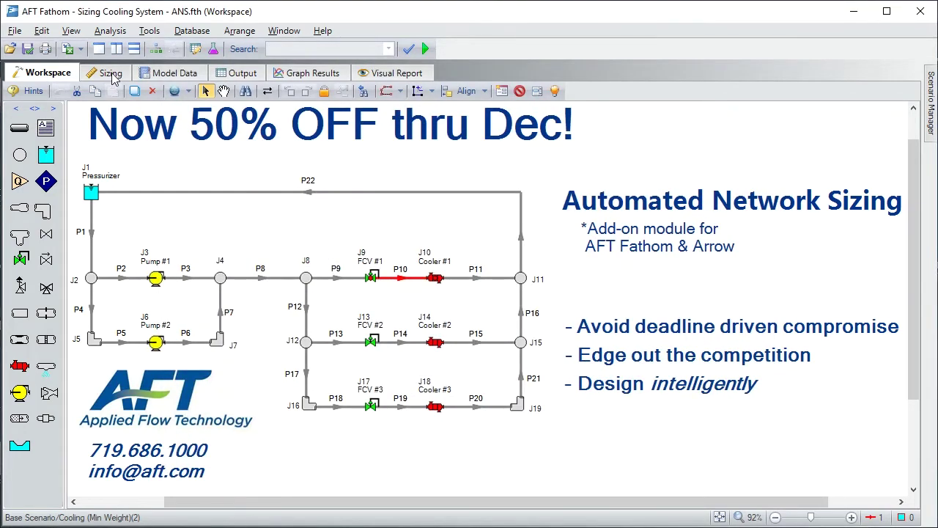
left_click(371, 184)
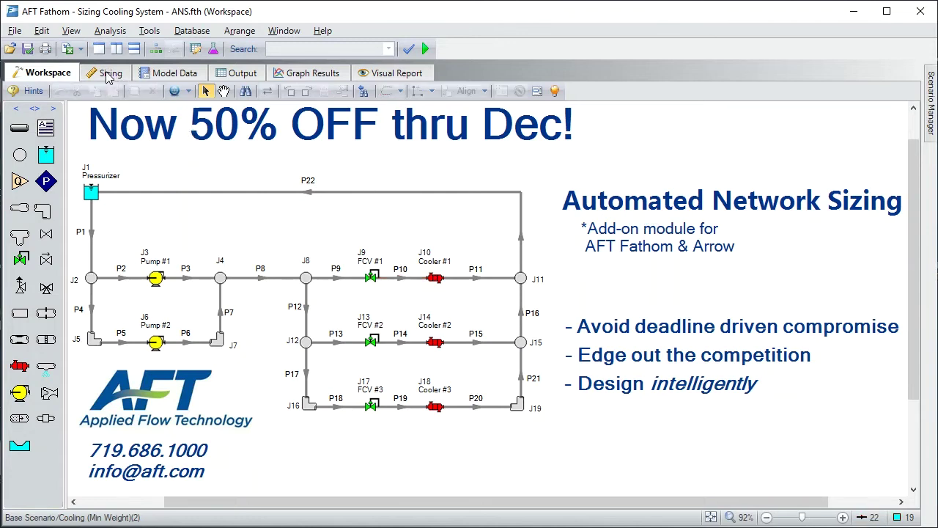
- Review the sizing Objective and Assignments, sorting pipes by common size group
left_click(108, 75)
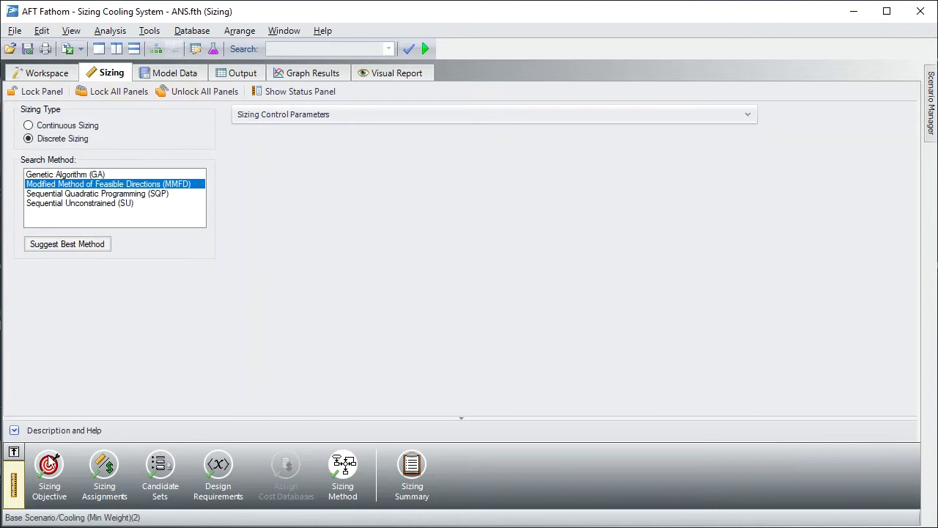
left_click(50, 464)
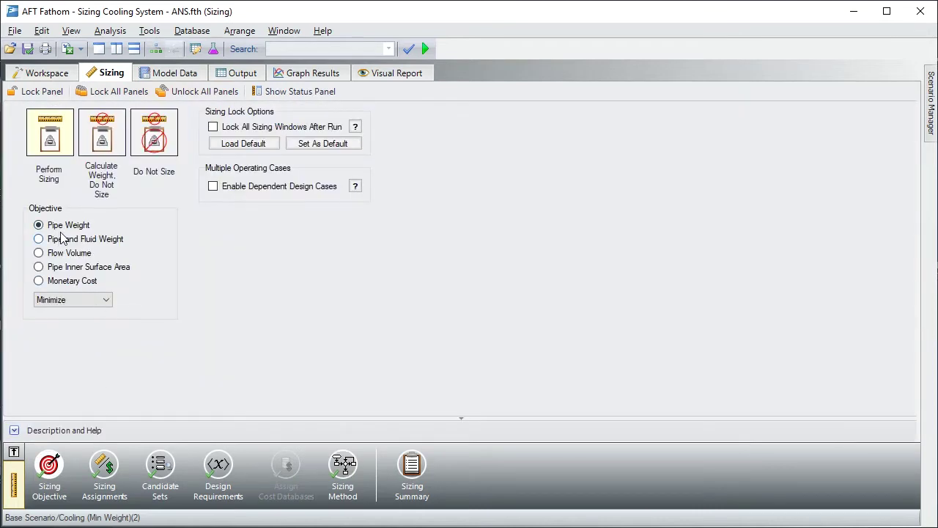
left_click(106, 465)
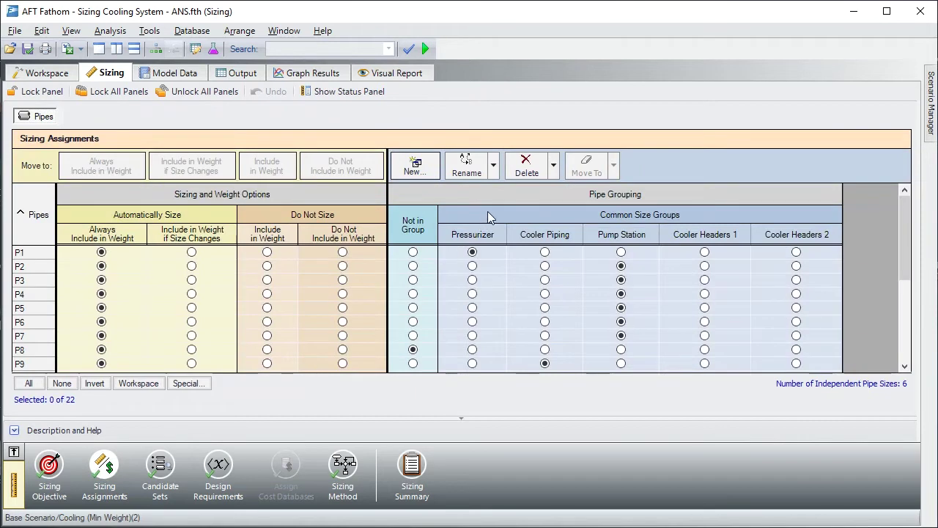
left_click(624, 219)
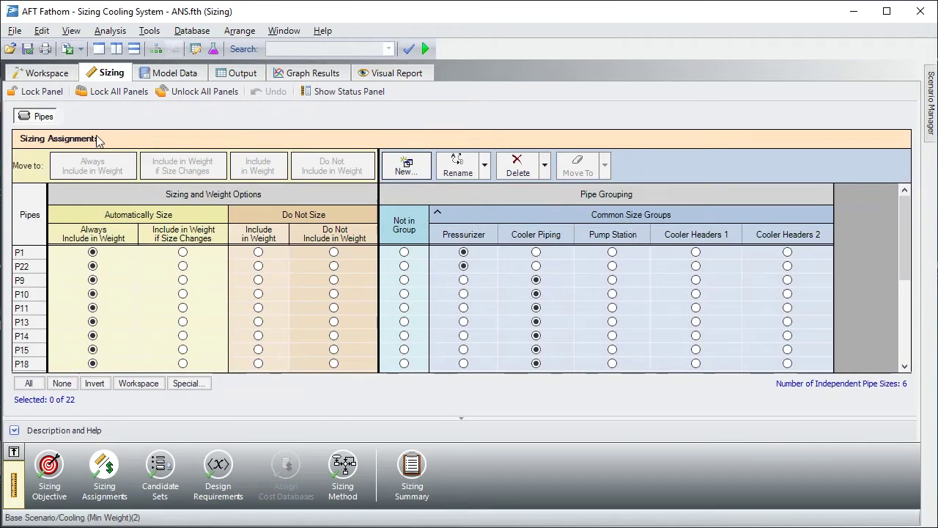
left_click(66, 72)
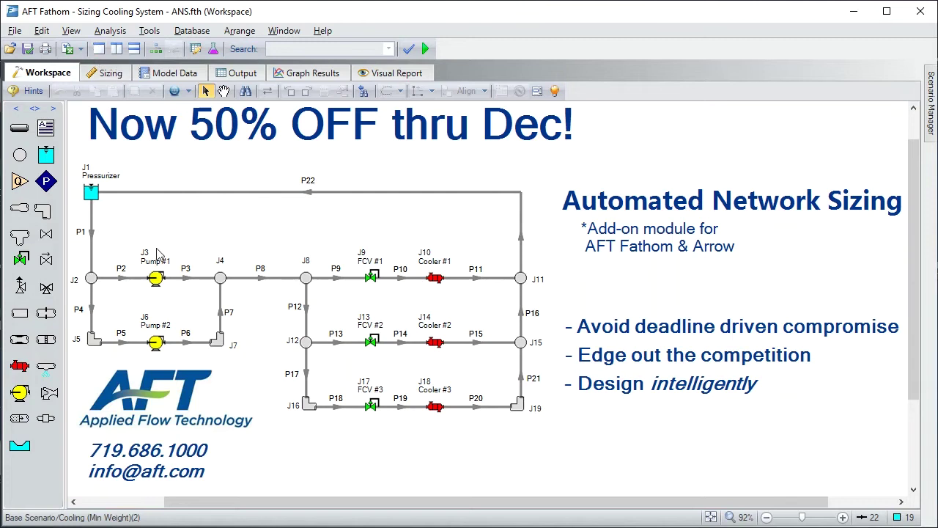
- Colour all pipes by common size group via View > Color Common Size Groups > All
left_click(71, 30)
mouse_move(132, 242)
left_click(286, 239)
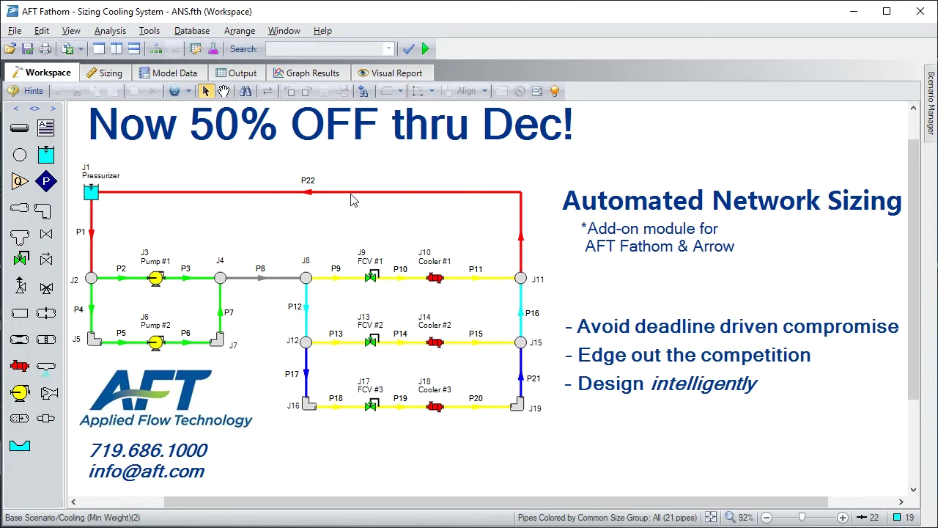
left_click(115, 77)
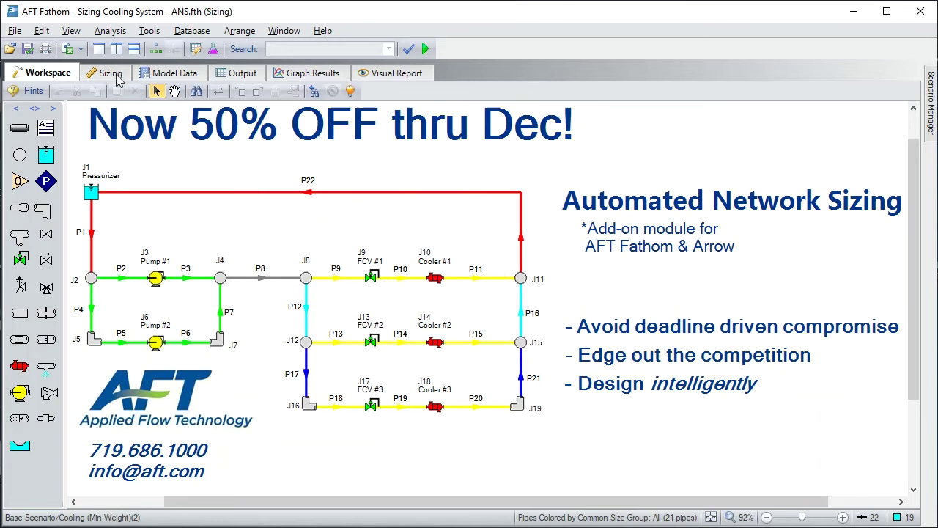
- Browse the STD Steel 1"-36" candidate sizes, then show the pipe design requirements
left_click(160, 467)
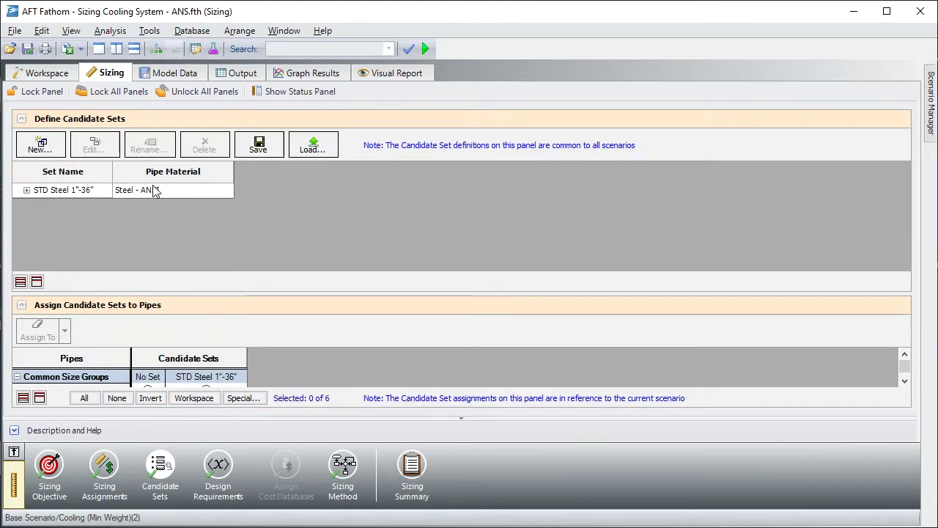
left_click(26, 191)
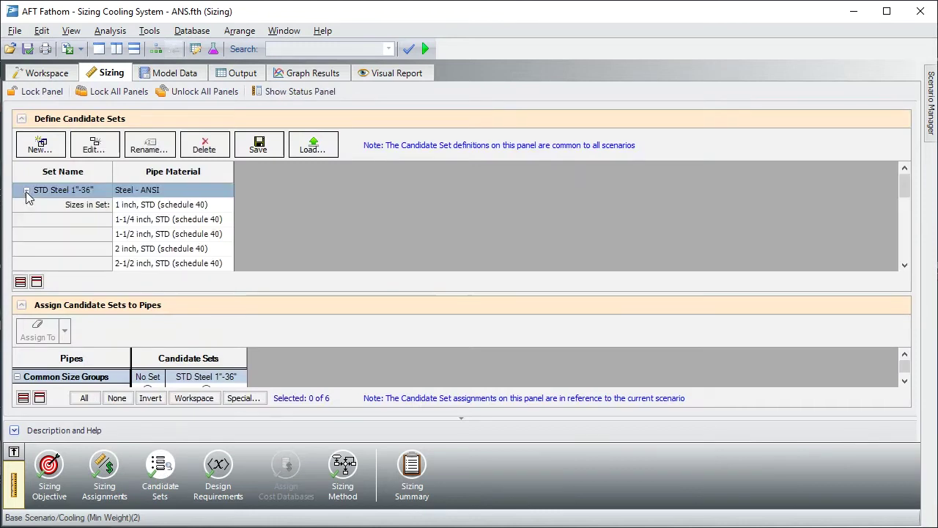
scroll(215, 218, "down", 7)
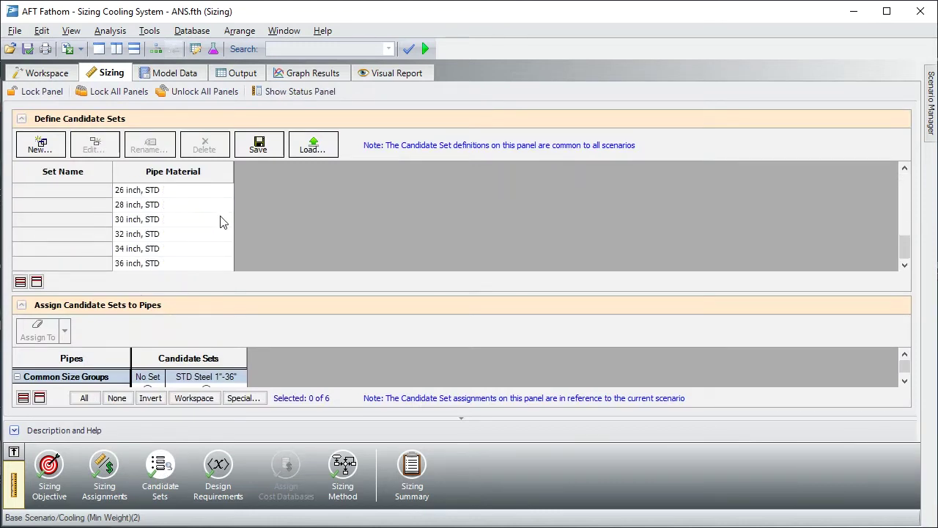
scroll(253, 263, "up", 7)
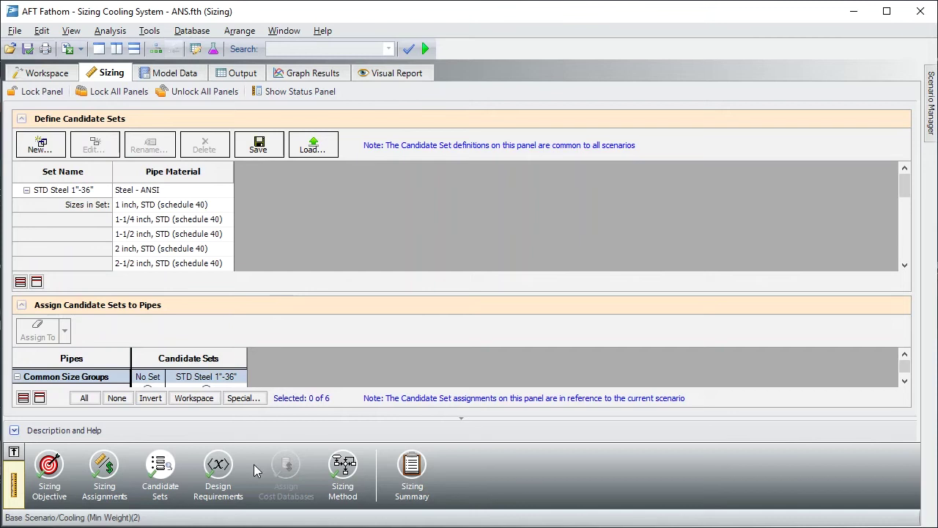
left_click(218, 467)
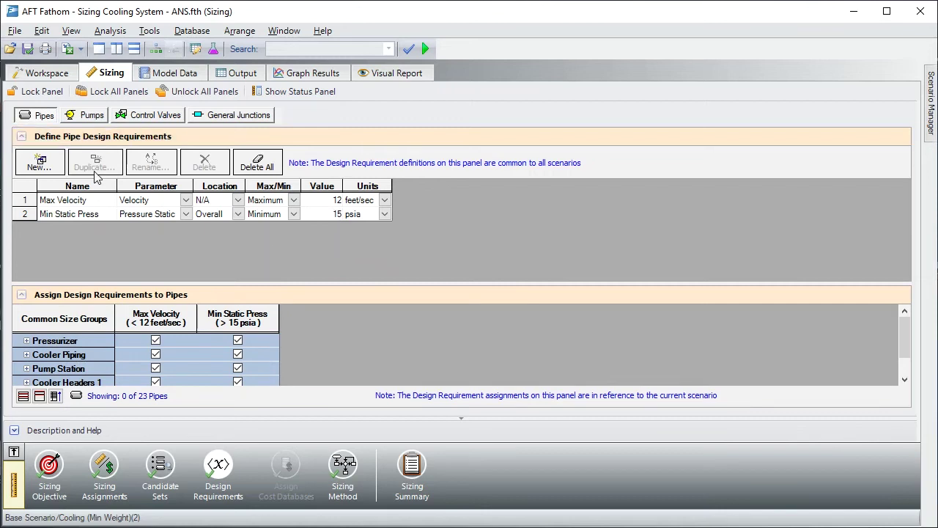
- Review pump, control valve and pipe requirements, then show Discrete Sizing with MMFD search
left_click(90, 119)
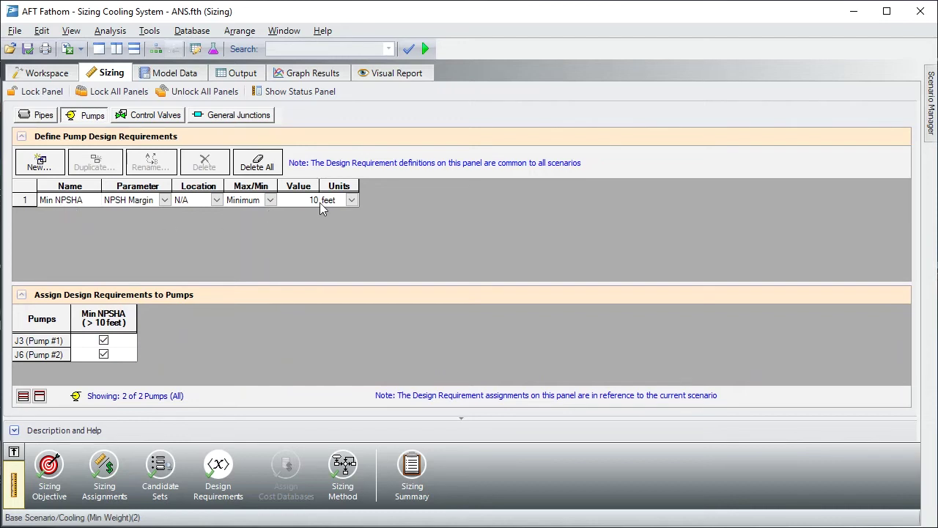
left_click(150, 116)
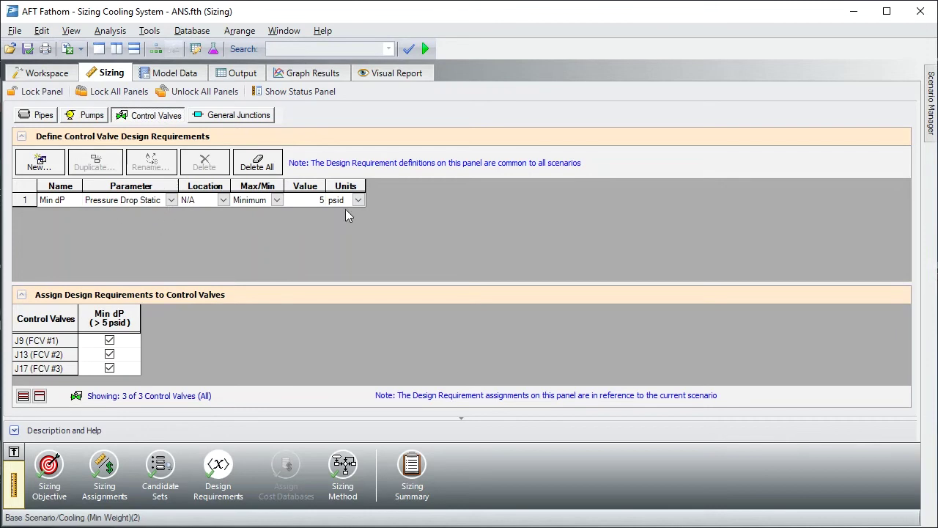
left_click(41, 117)
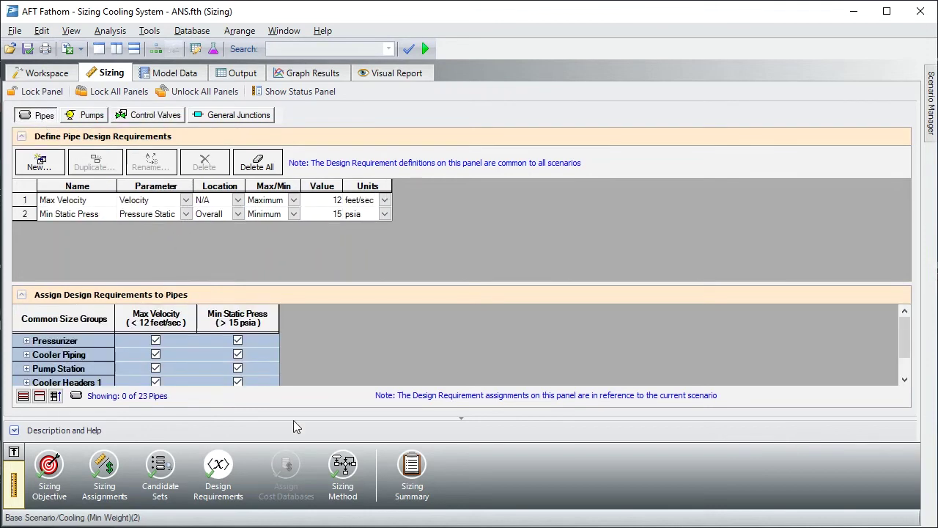
left_click(343, 470)
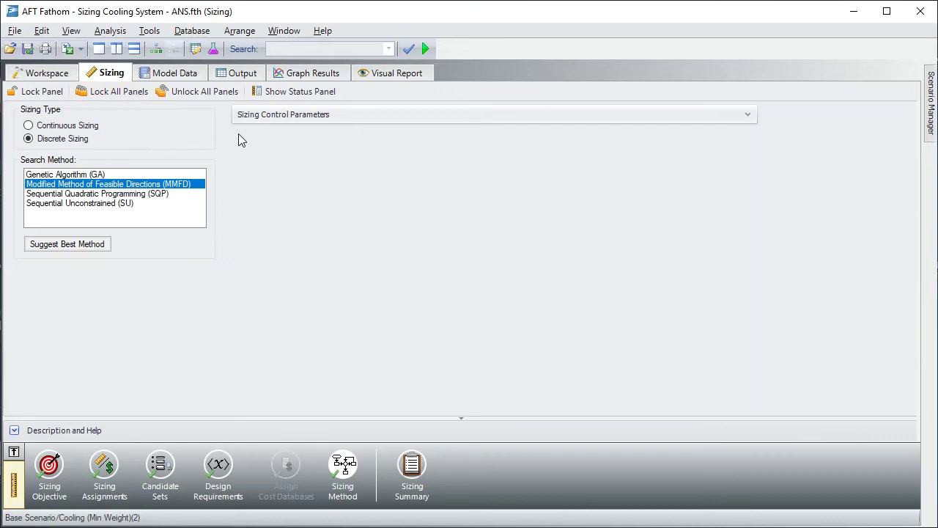
- Run the sizing and check pipe velocities and pressures against the design requirements in Output
left_click(425, 49)
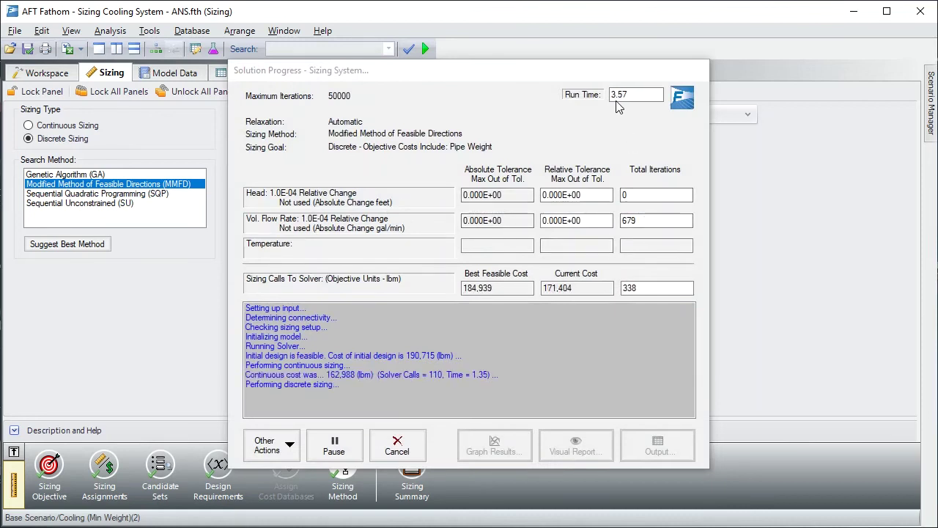
left_click(658, 445)
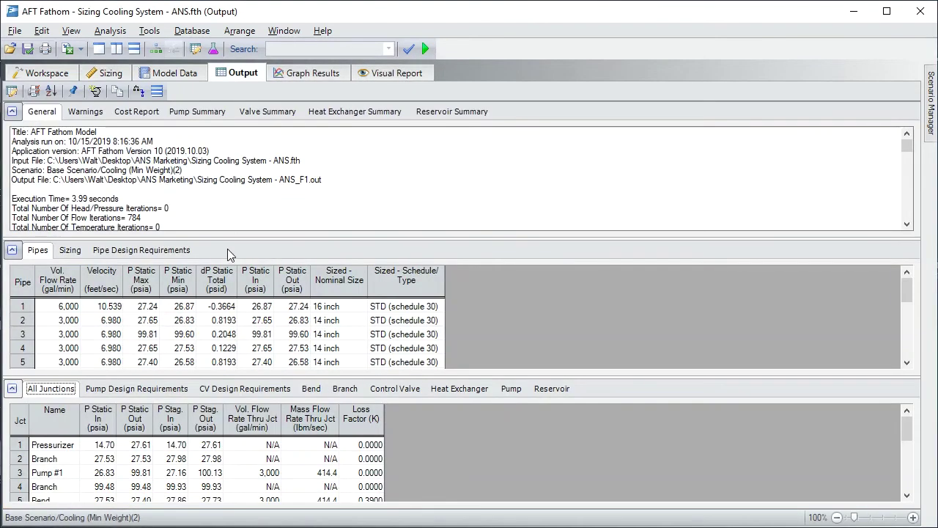
left_click(143, 251)
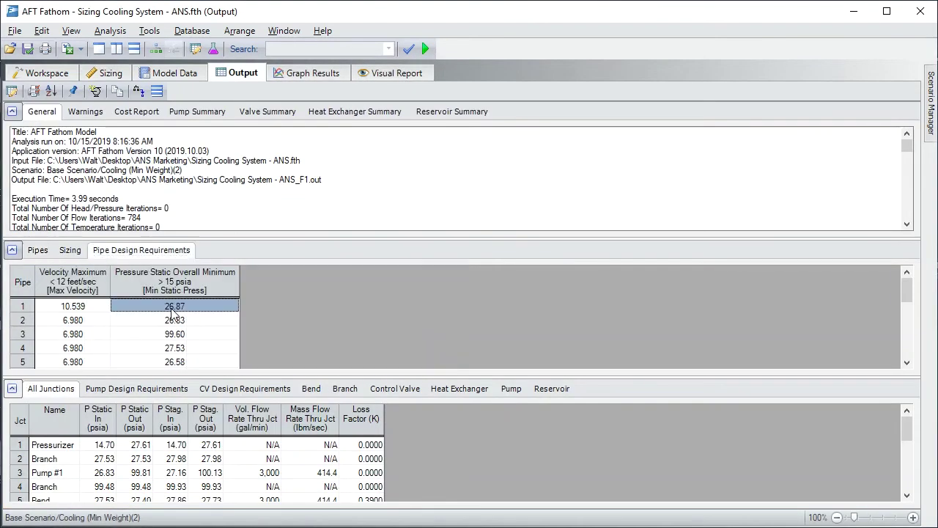
scroll(171, 314, "down", 5)
scroll(171, 314, "down", 1)
- Check pump NPSH margins and control valve pressure drops, then list the sized pipe sizes
left_click(121, 392)
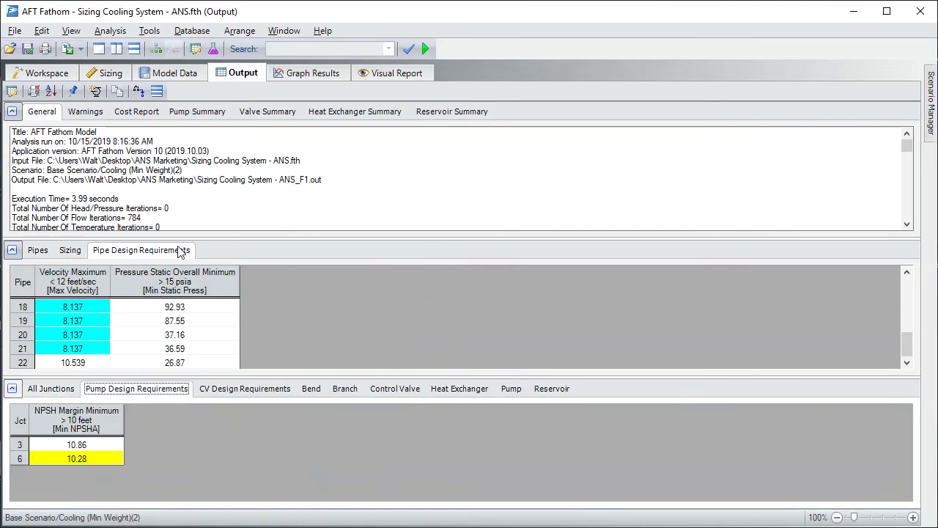
left_click(268, 390)
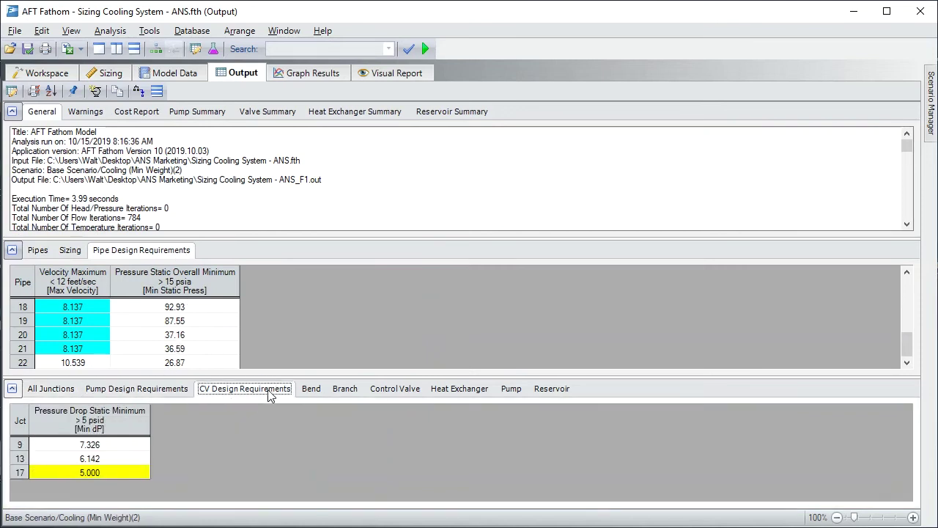
left_click(74, 253)
scroll(125, 334, "down", 2)
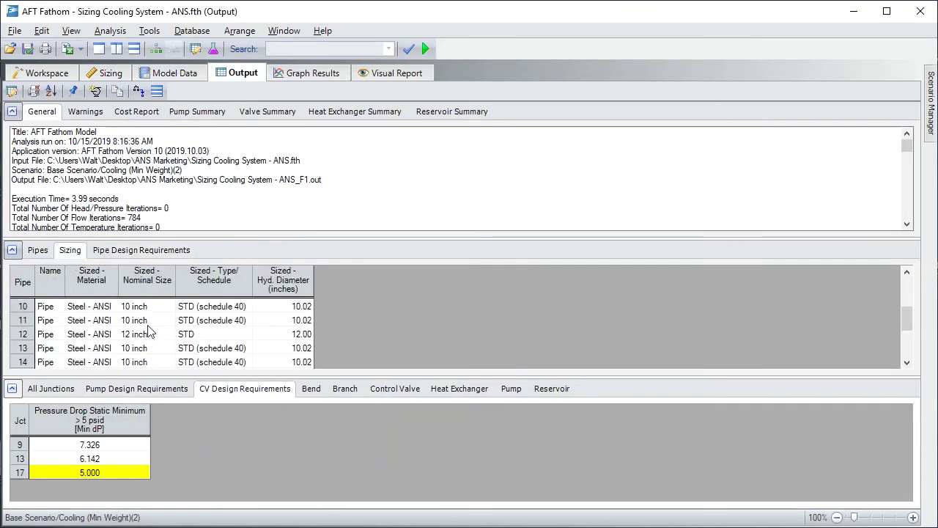
- Check pipe 10's 10-inch size and cost totals: 190,715 lbm initial, 176,128 lbm final
left_click(136, 349)
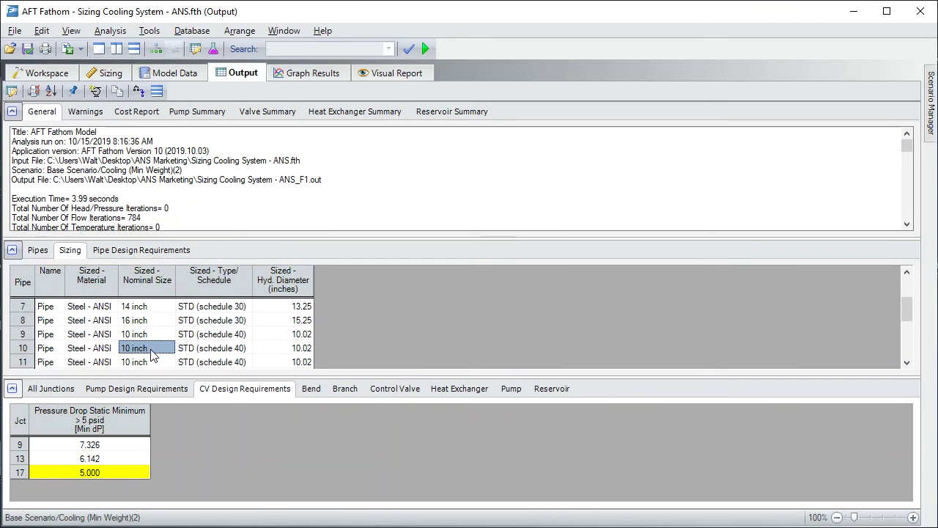
left_click(300, 181)
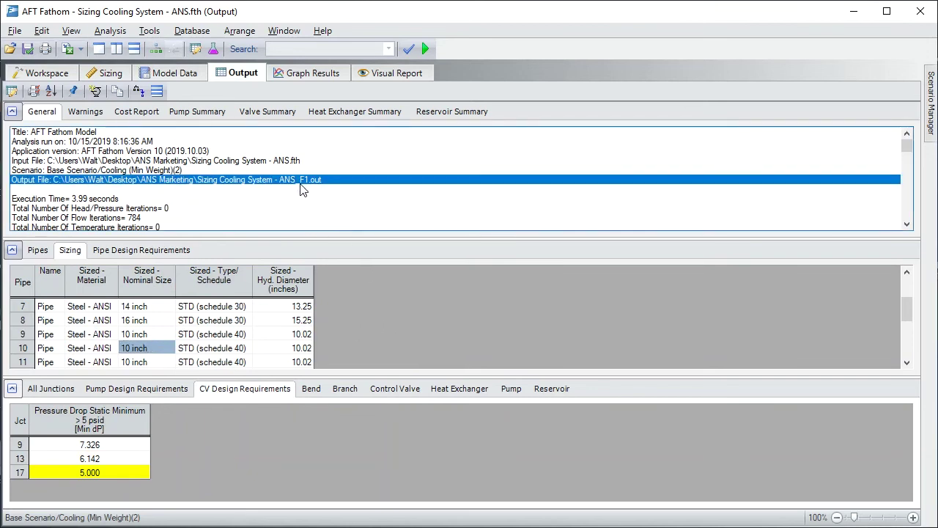
scroll(300, 183, "down", 2)
scroll(300, 183, "down", 10)
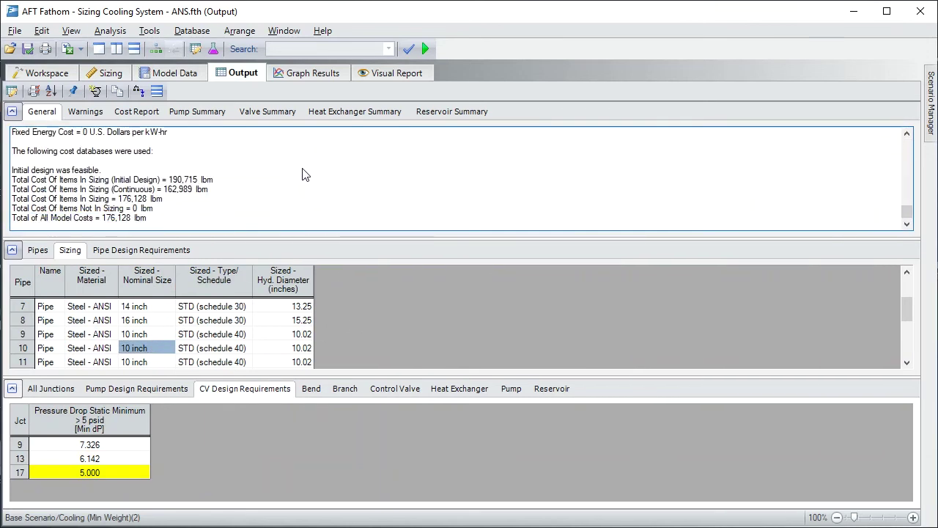
left_click(174, 183)
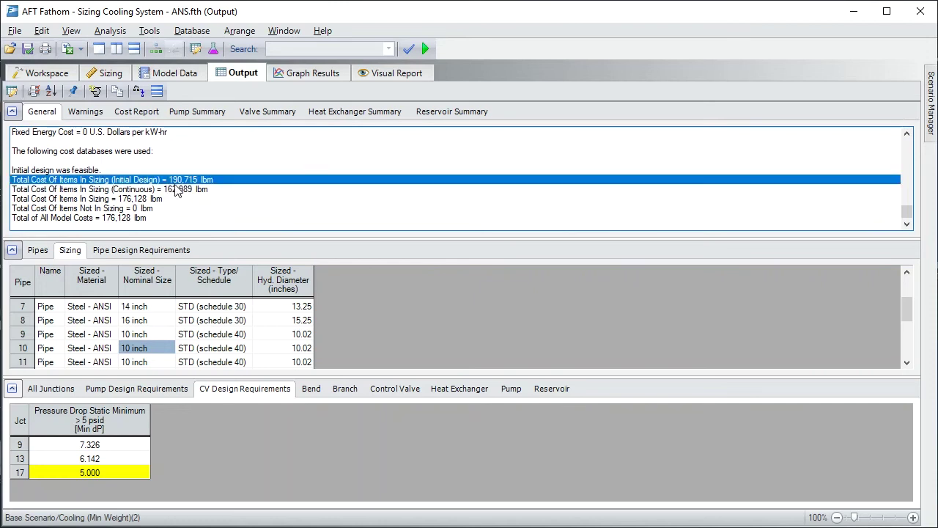
left_click(150, 219)
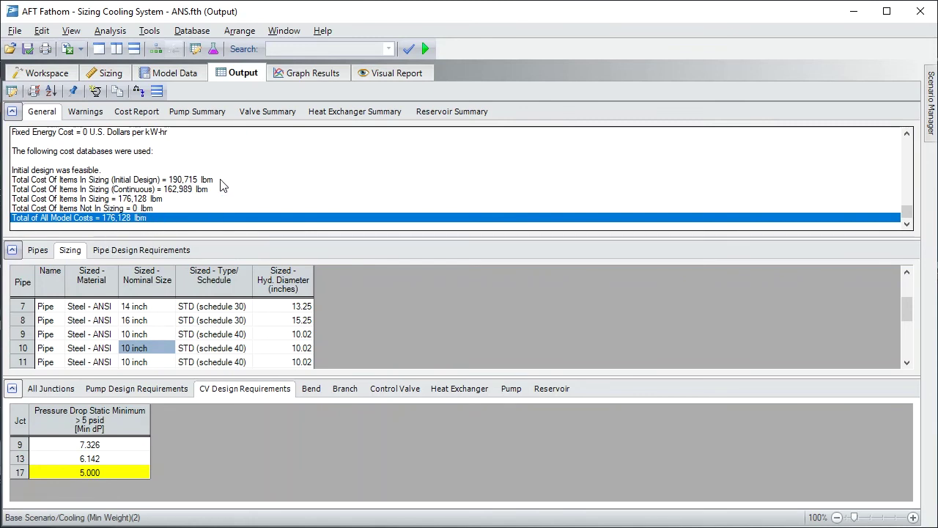
left_click(58, 72)
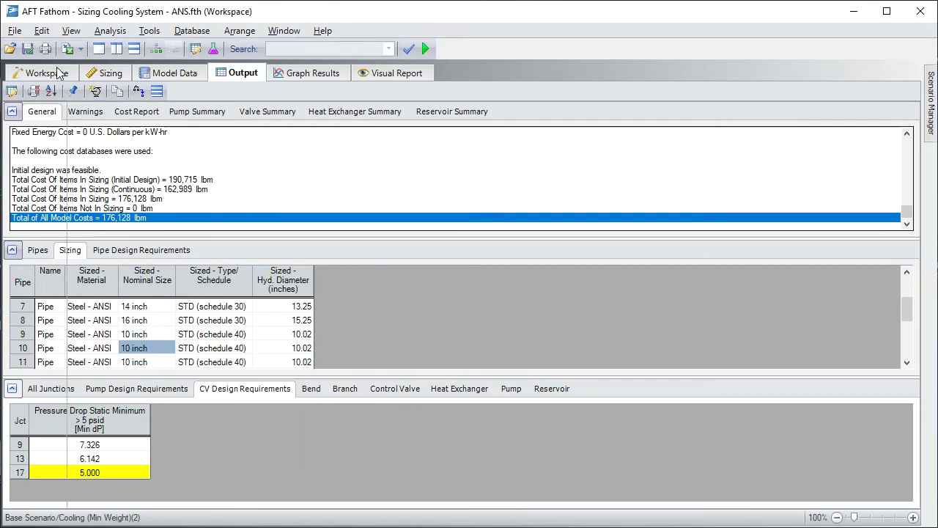